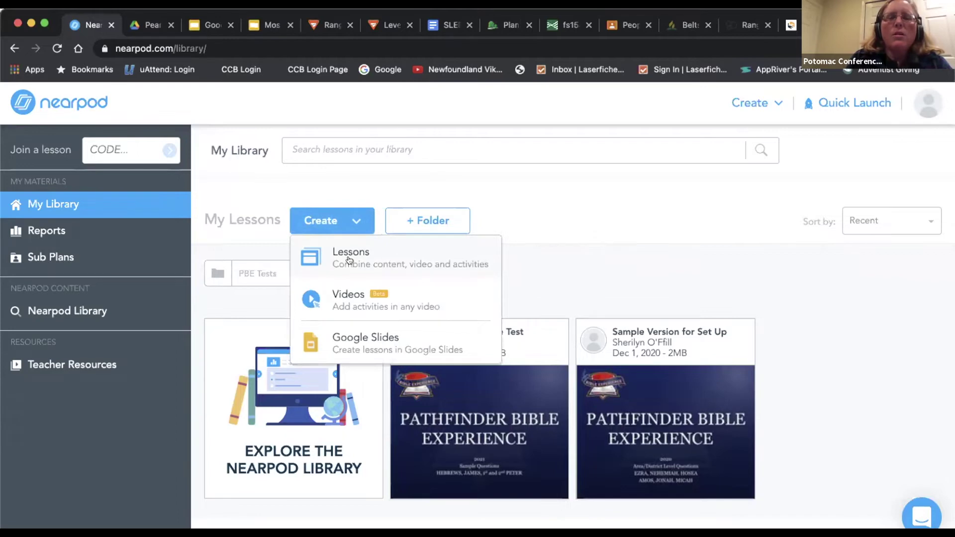
Step: Create a new lesson and upload the Pathfinder Bible Experience virtual event orientation slides into it
click(349, 260)
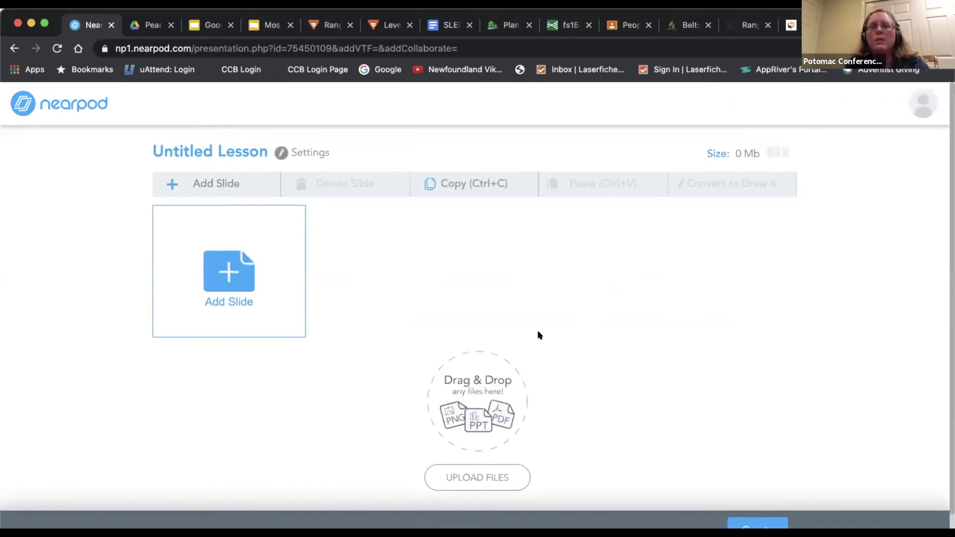
click(487, 478)
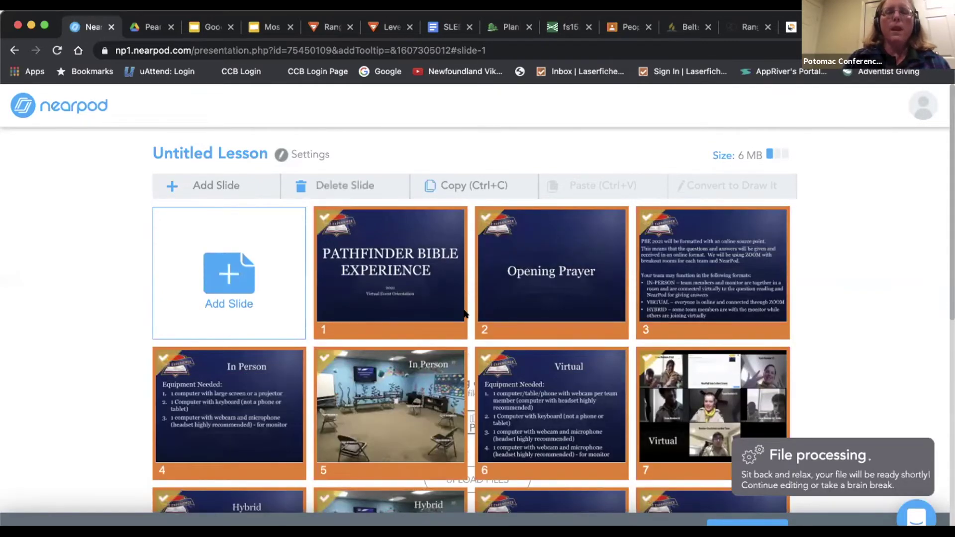
Step: Insert an Open Ended Question activity between slide 5 (In Person room photo) and slide 6 (Virtual)
right_click(473, 356)
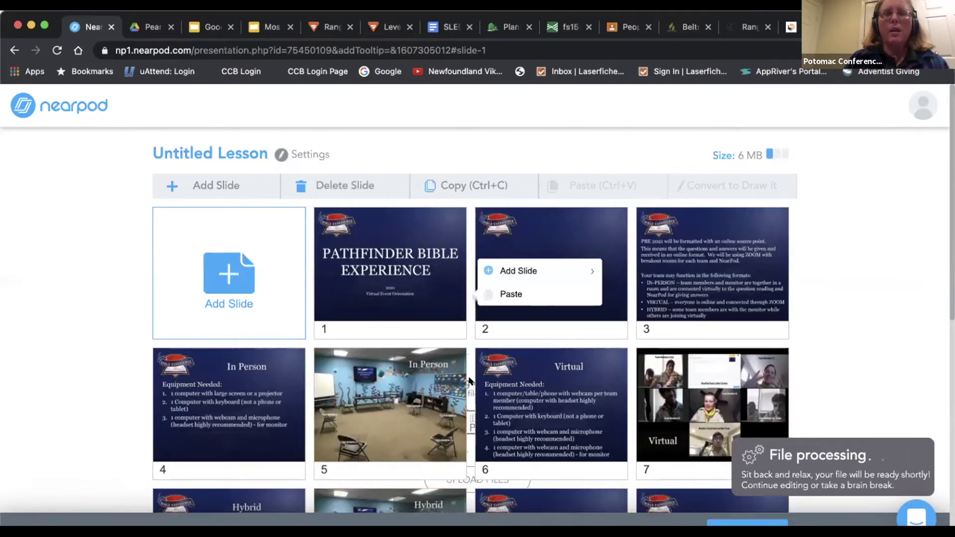
right_click(469, 380)
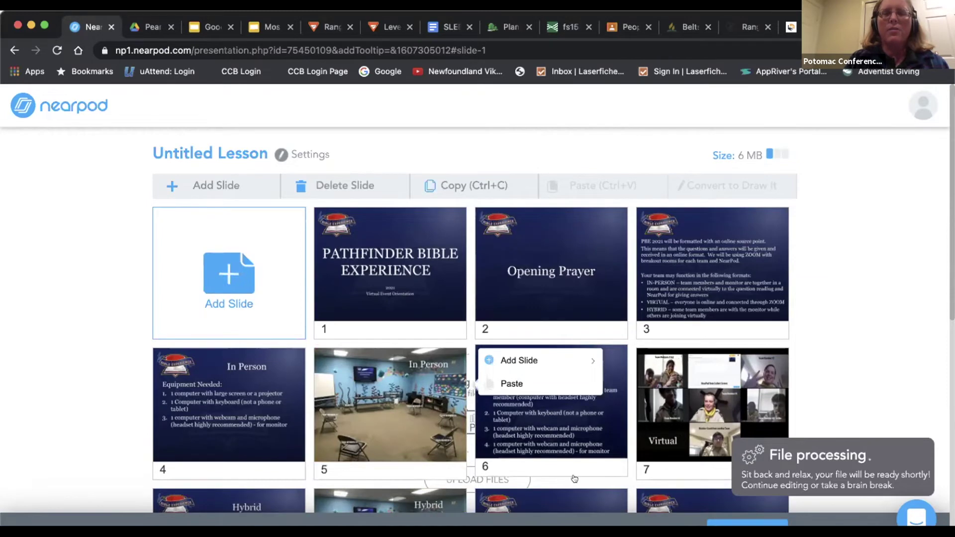
scroll(574, 479, down, 2)
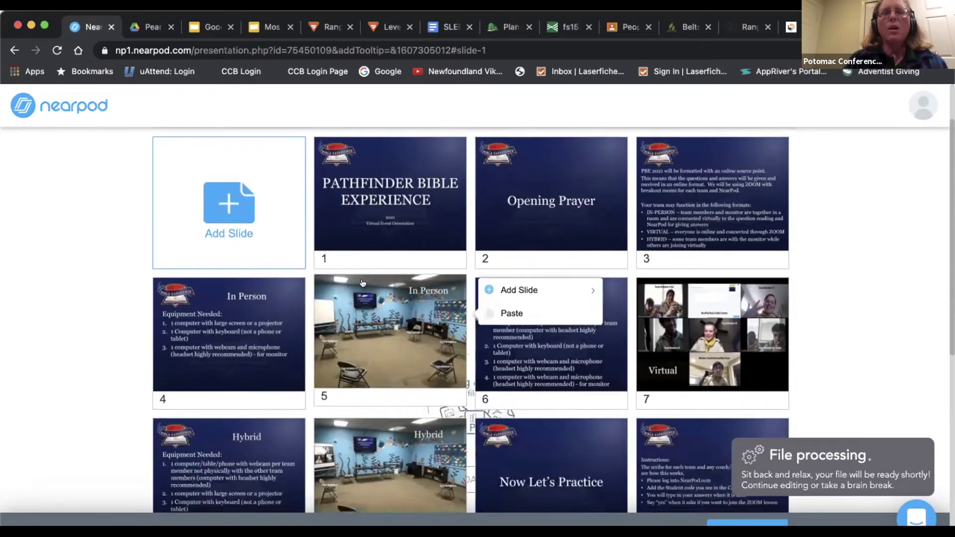
click(580, 289)
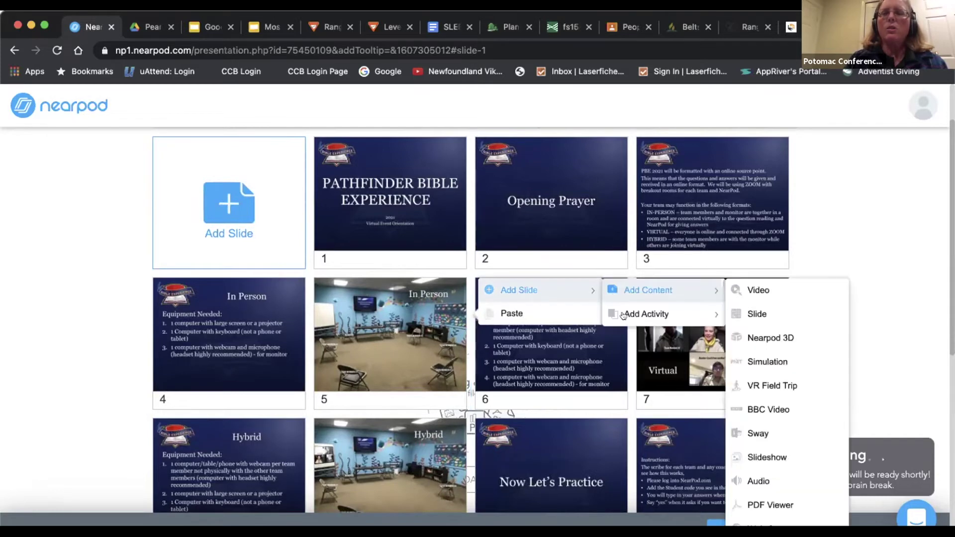
mouse_move(623, 315)
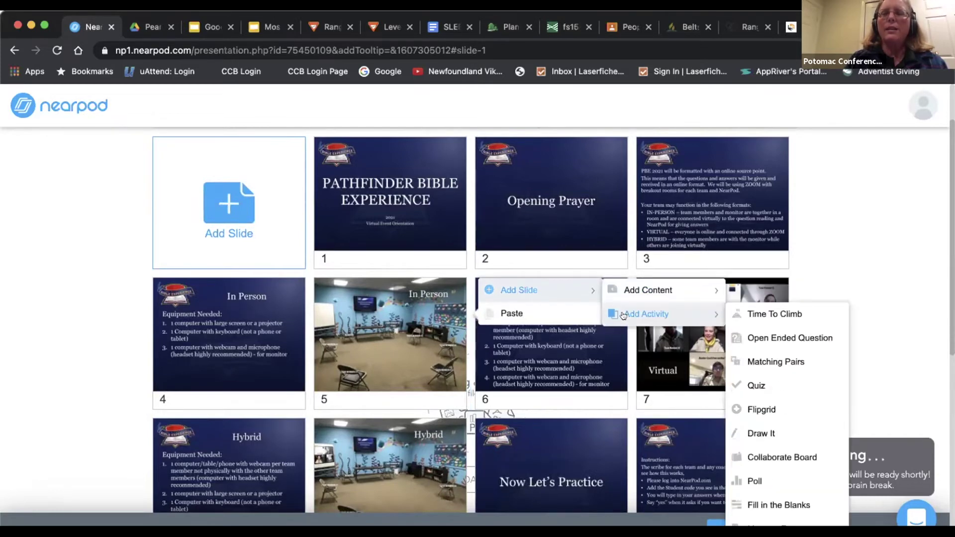
click(741, 340)
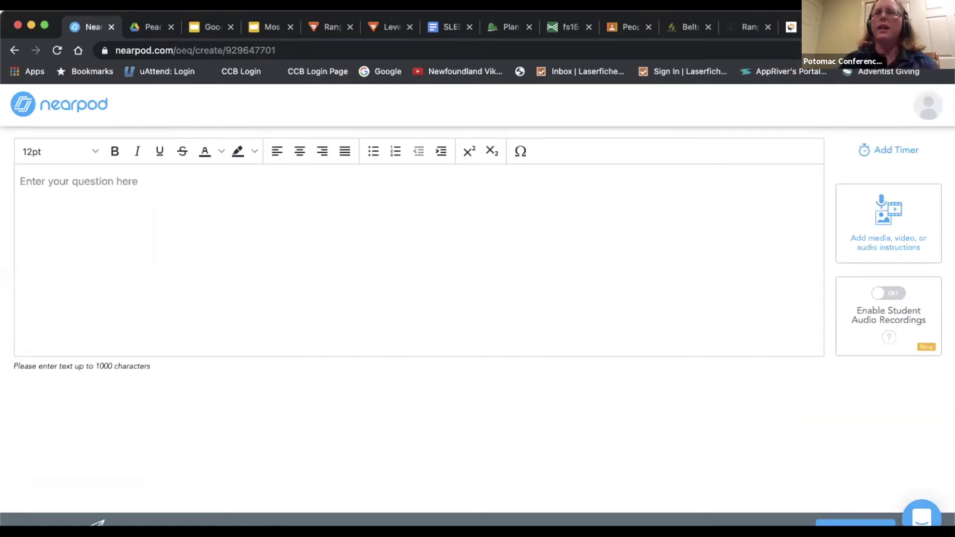
Step: Enter "Question information?" as the open-ended question's text
click(108, 181)
text(QUet)
key(BackSpace)
key(BackSpace)
key(BackSpace)
text(uestion in for)
key(BackSpace)
key(BackSpace)
key(BackSpace)
key(BackSpace)
text(nfor)
key(BackSpace)
key(BackSpace)
key(BackSpace)
key(BackSpace)
text(formation ?)
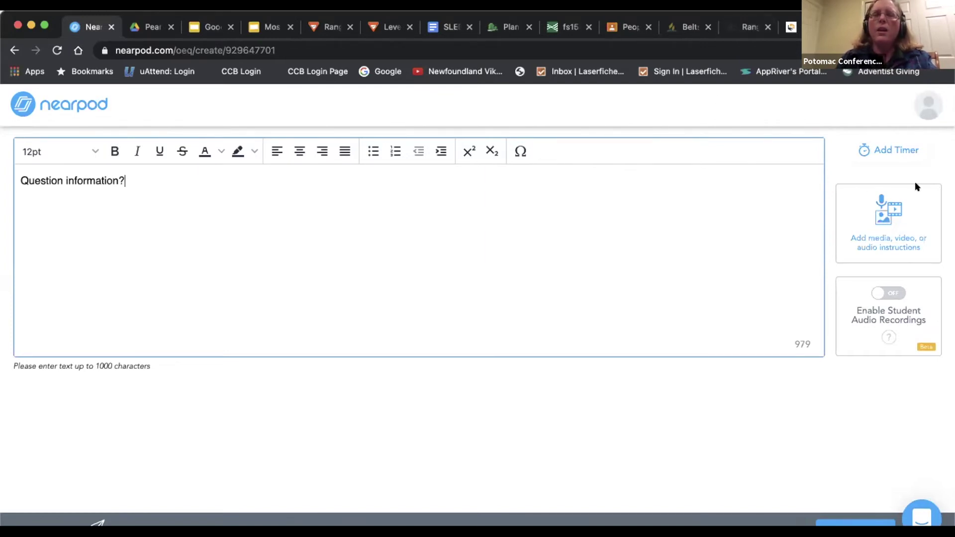
Step: Add an activity timer of 00 minutes and 15 seconds to the question
click(895, 149)
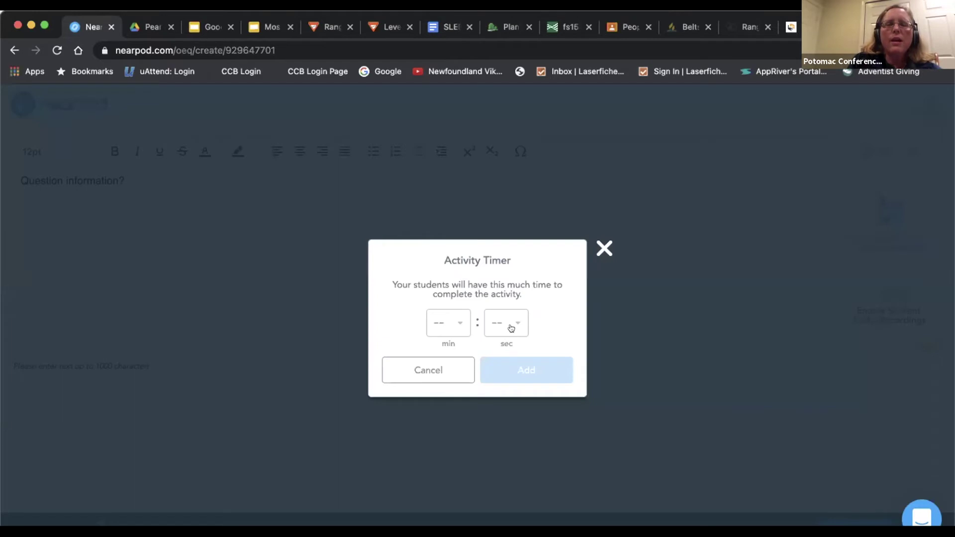
click(512, 326)
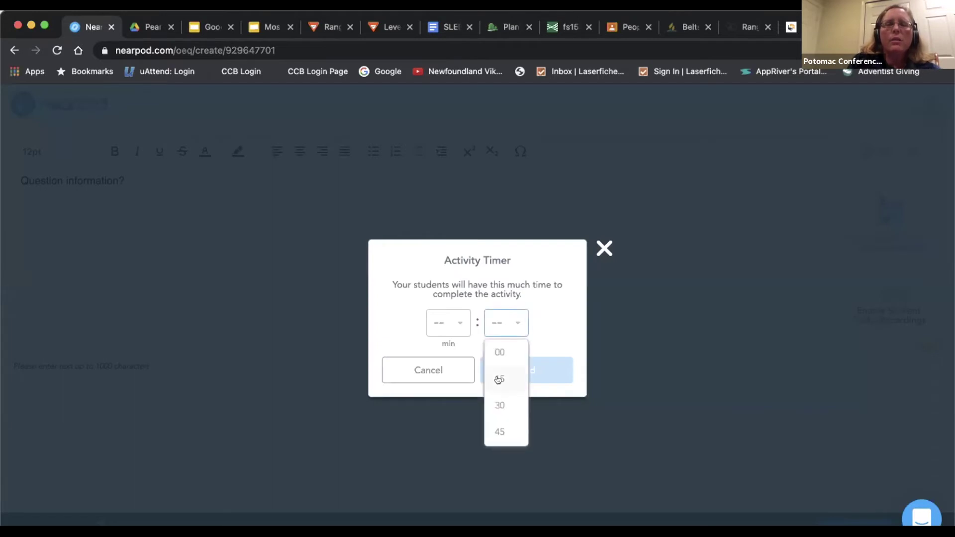
click(560, 251)
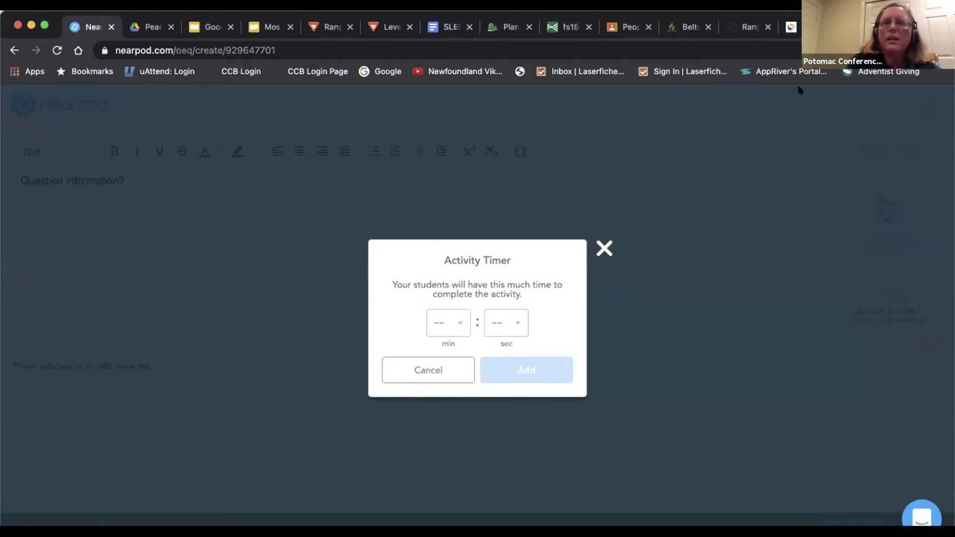
click(517, 325)
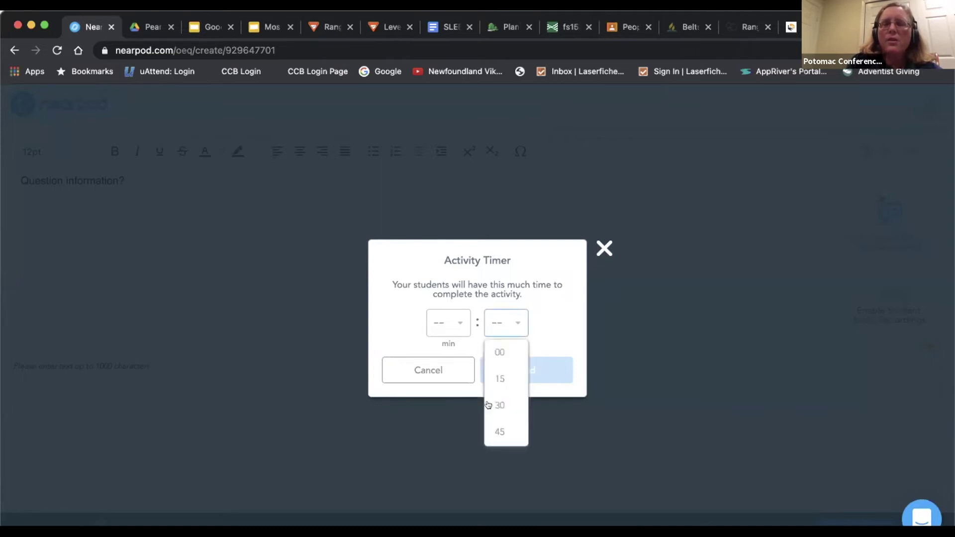
scroll(501, 414, down, 1)
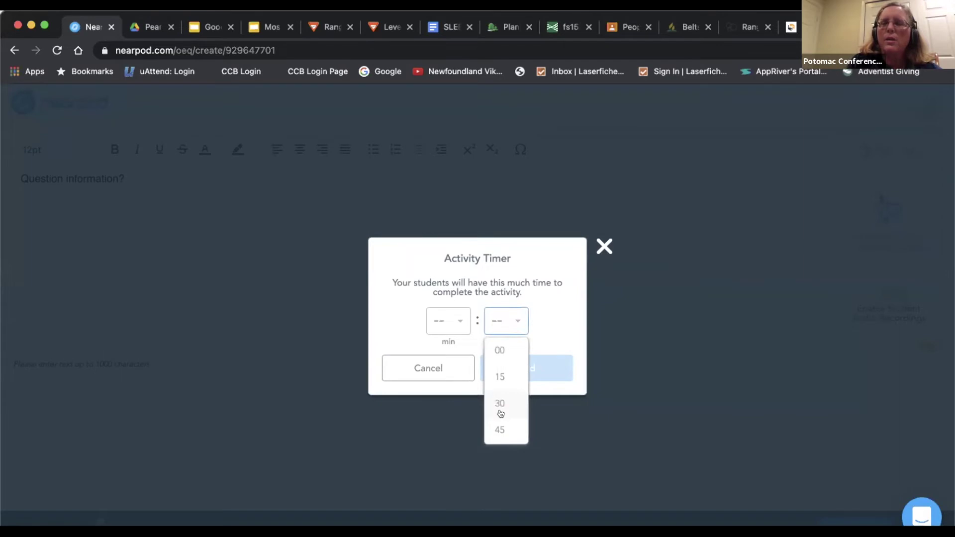
scroll(501, 414, up, 1)
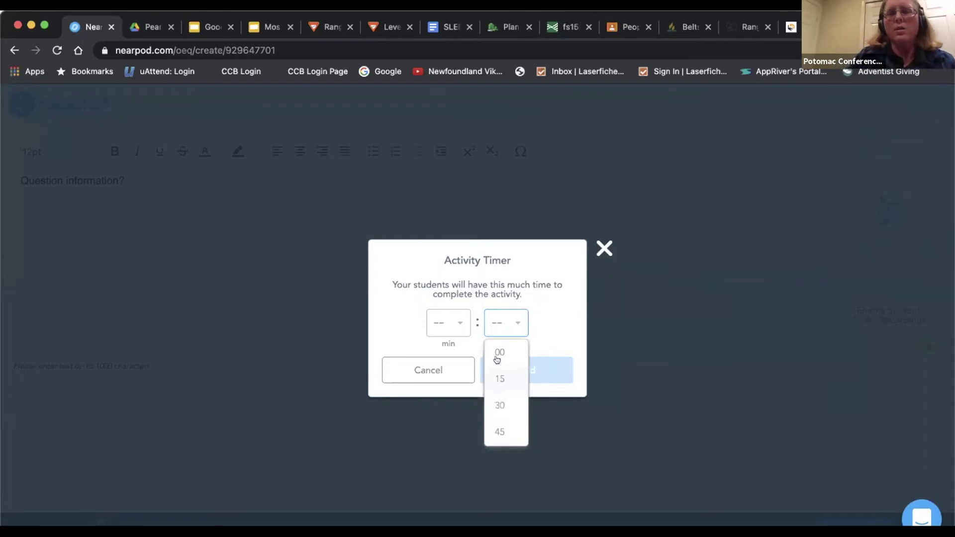
click(499, 379)
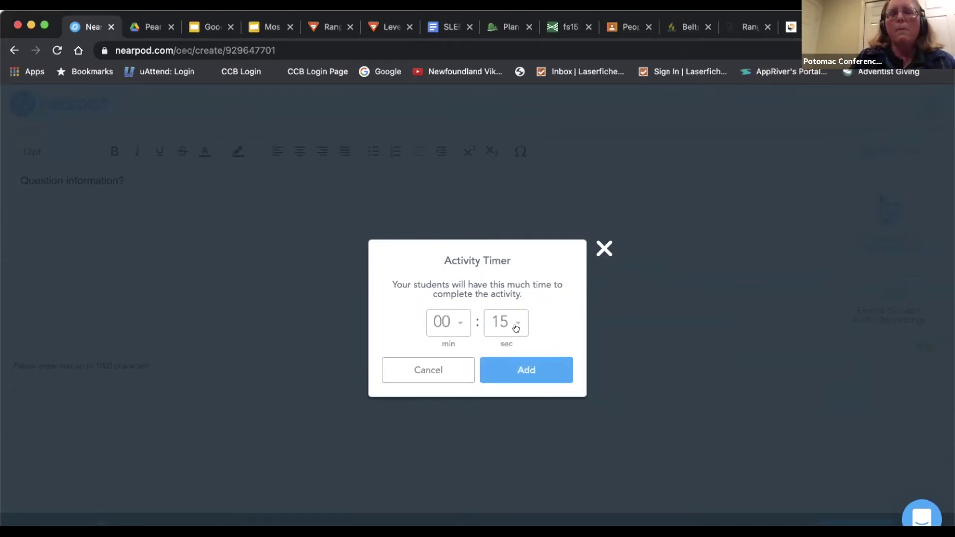
click(517, 322)
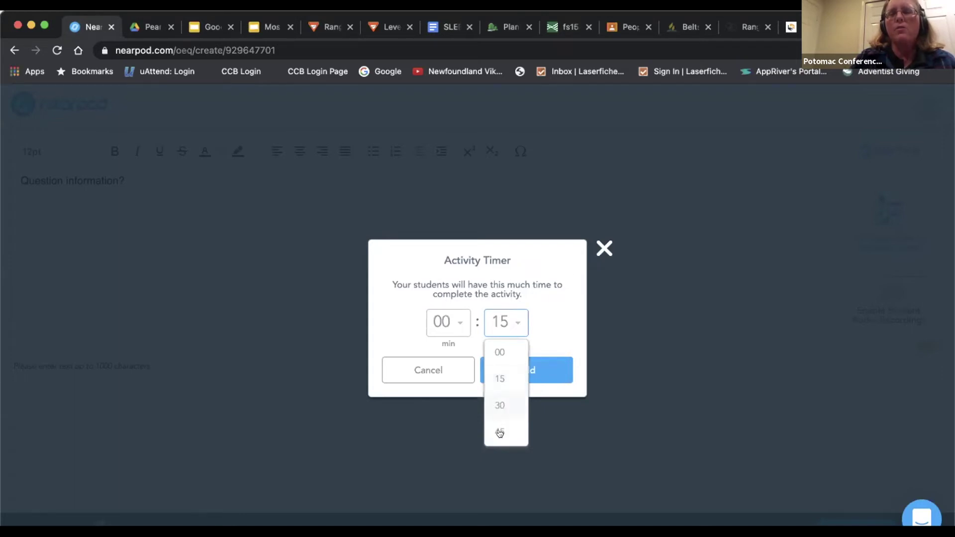
click(538, 369)
click(537, 369)
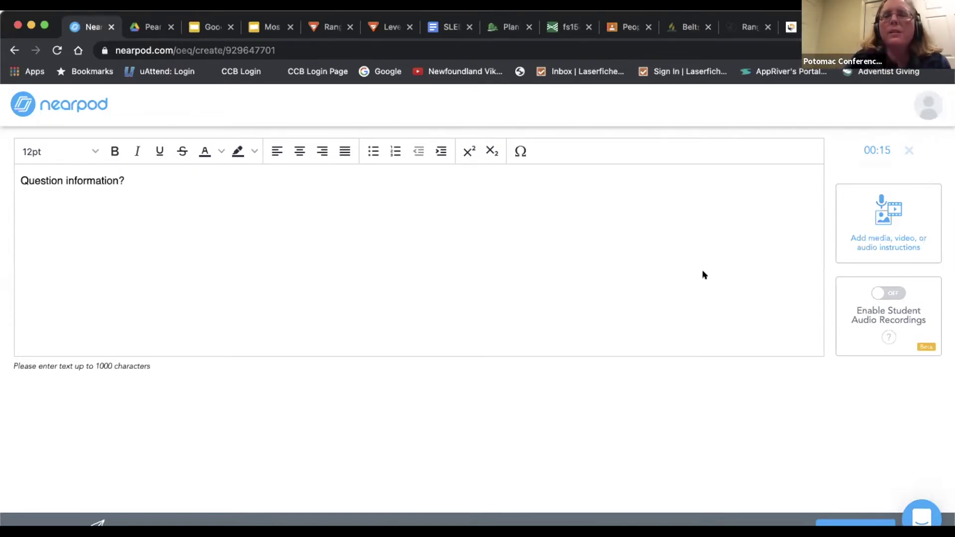
Step: Save the open-ended question into the lesson
scroll(762, 374, down, 1)
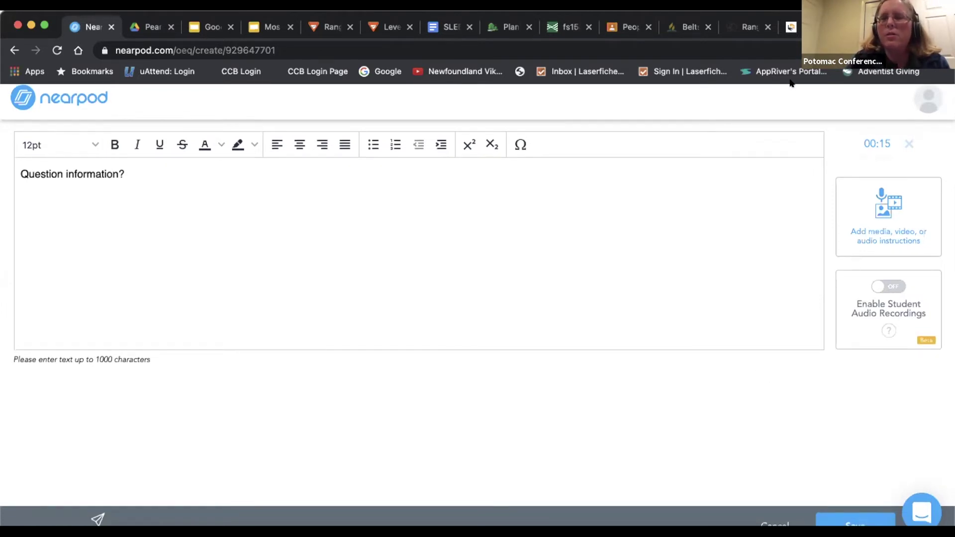
scroll(762, 374, up, 1)
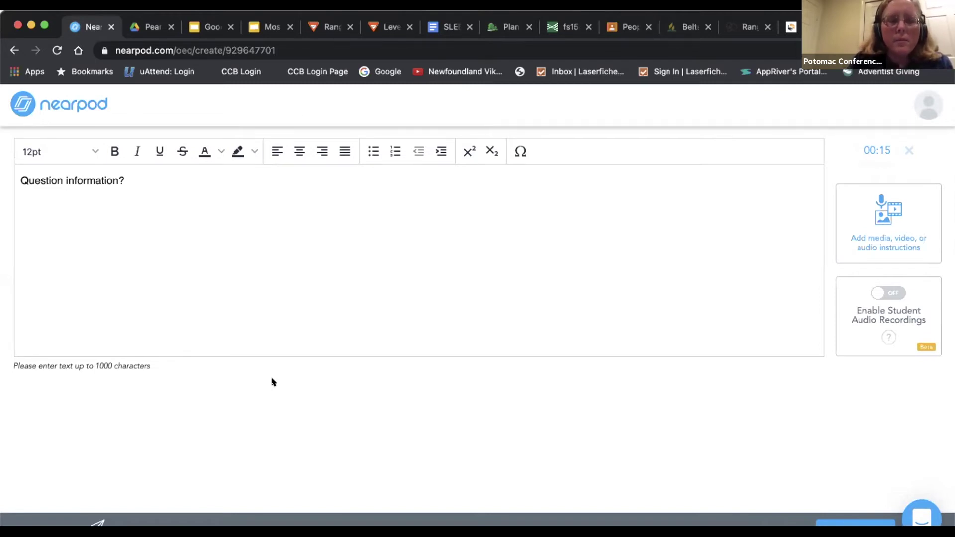
scroll(272, 382, down, 1)
scroll(676, 290, up, 1)
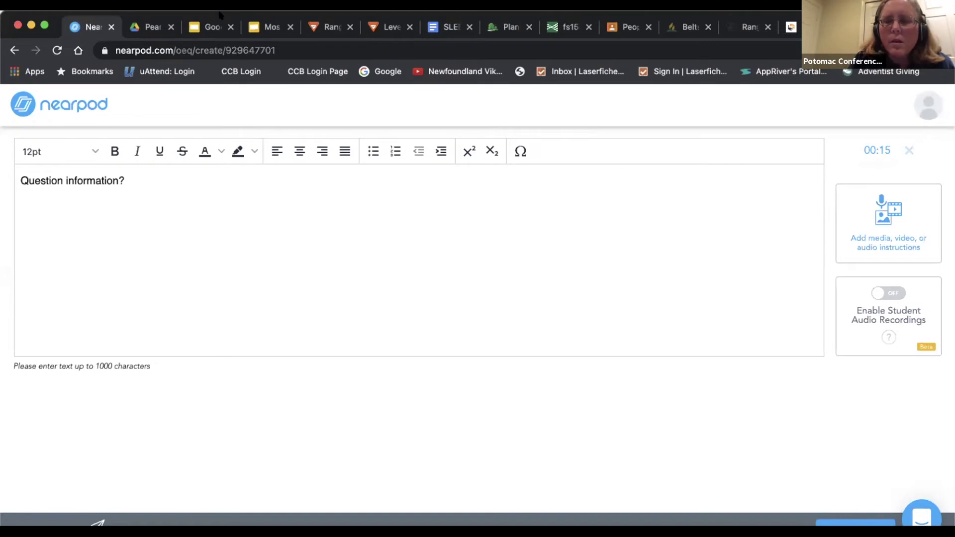
scroll(573, 407, down, 1)
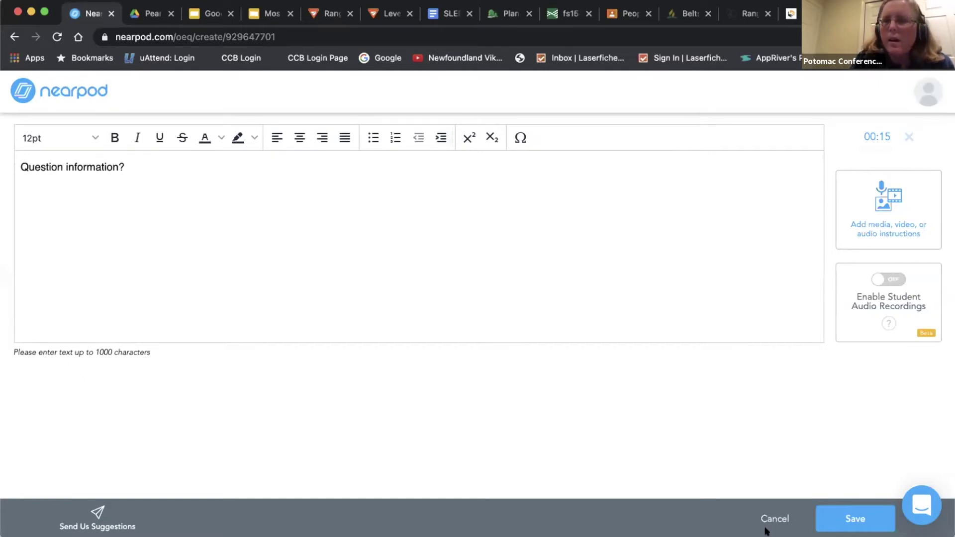
click(850, 518)
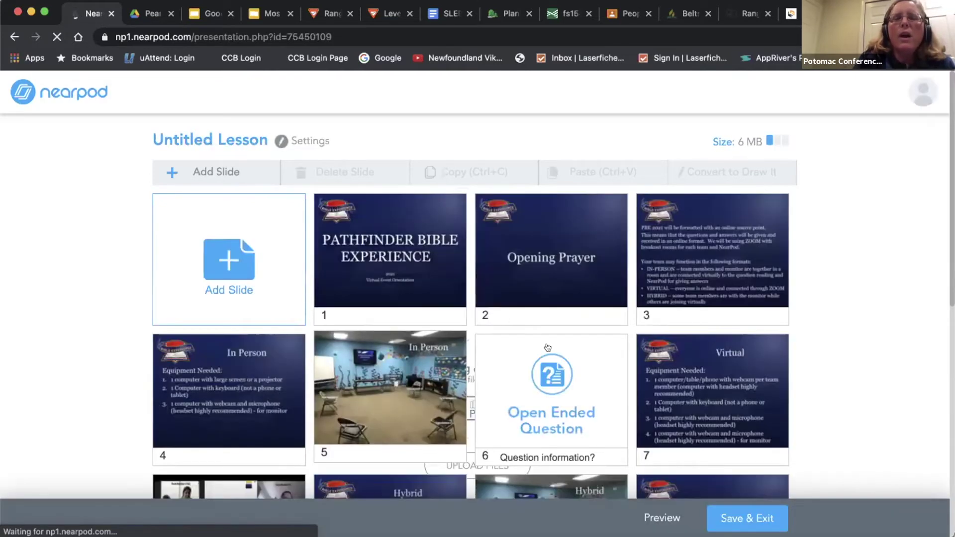
Step: Name the lesson "Practice Test" in its details, then save and exit to the library
click(548, 348)
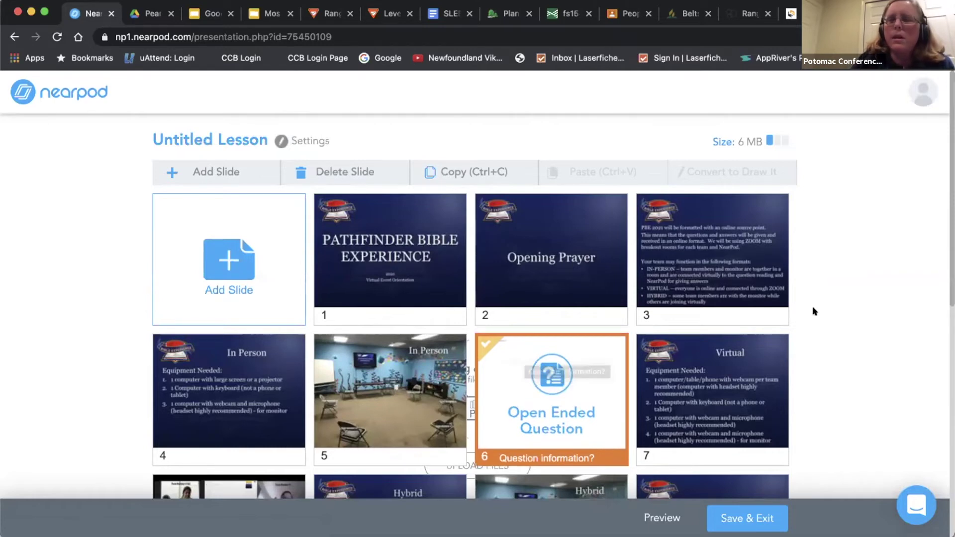
scroll(814, 312, down, 7)
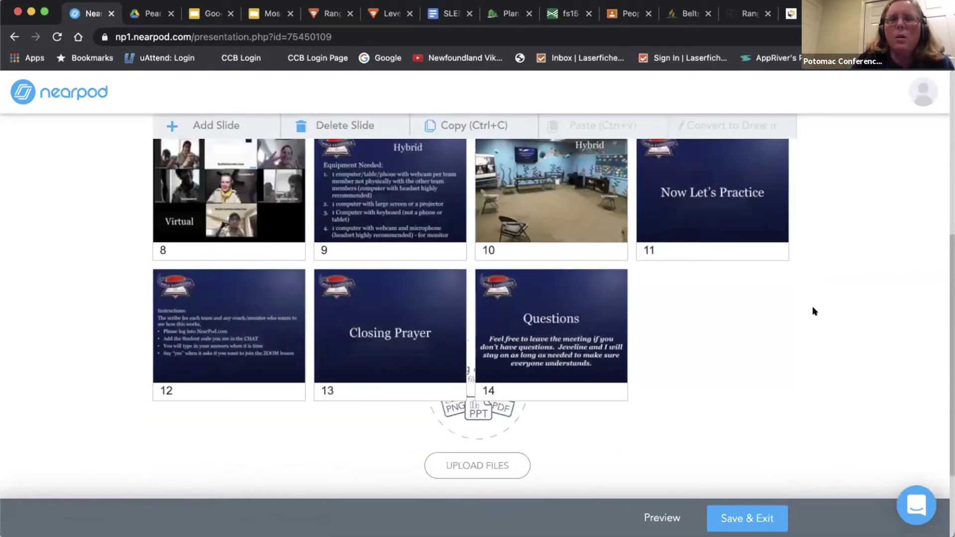
scroll(538, 249, up, 4)
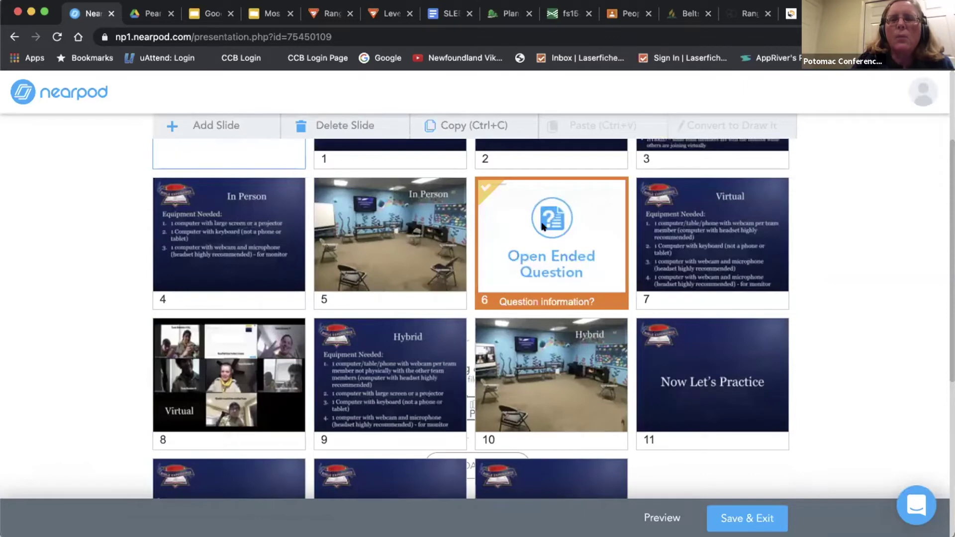
scroll(741, 464, up, 1)
click(740, 522)
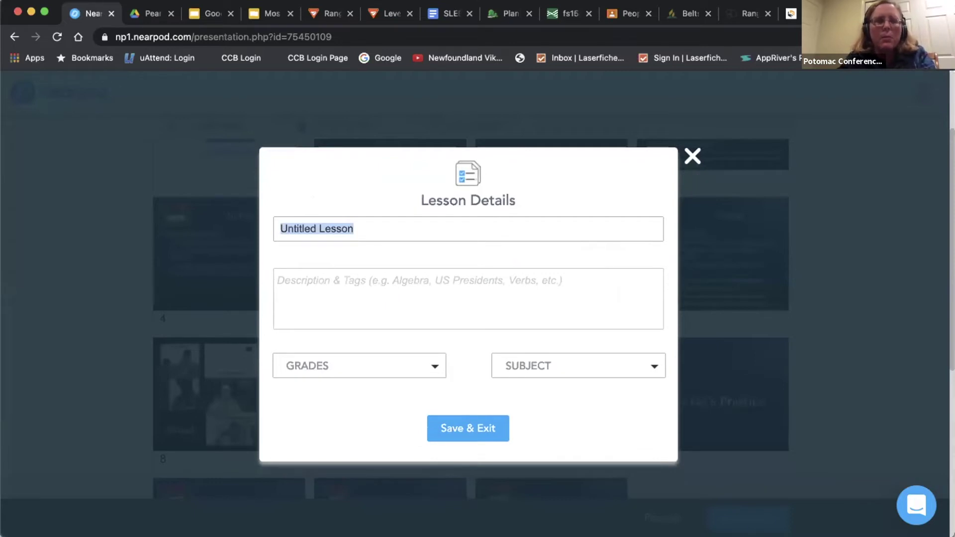
text(Practice )
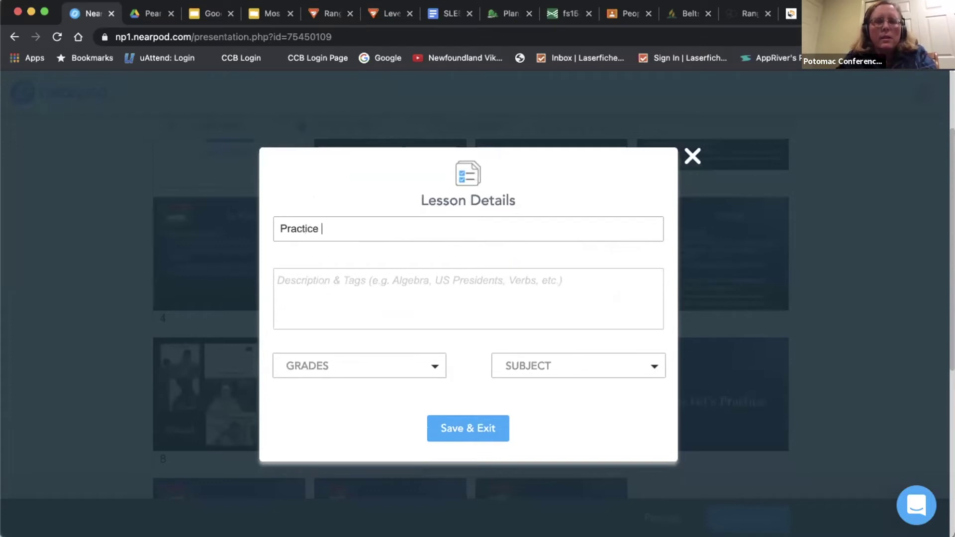
text(Test)
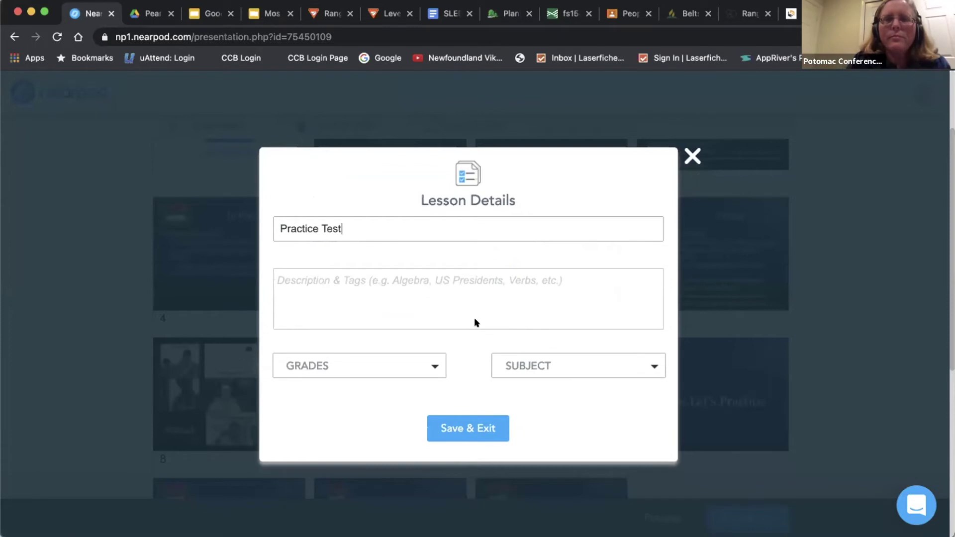
scroll(473, 318, down, 3)
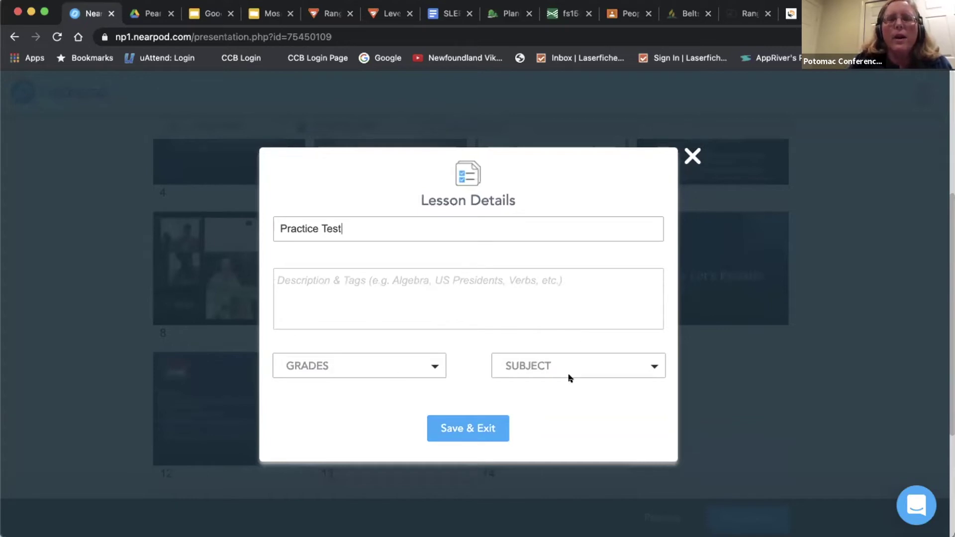
click(471, 430)
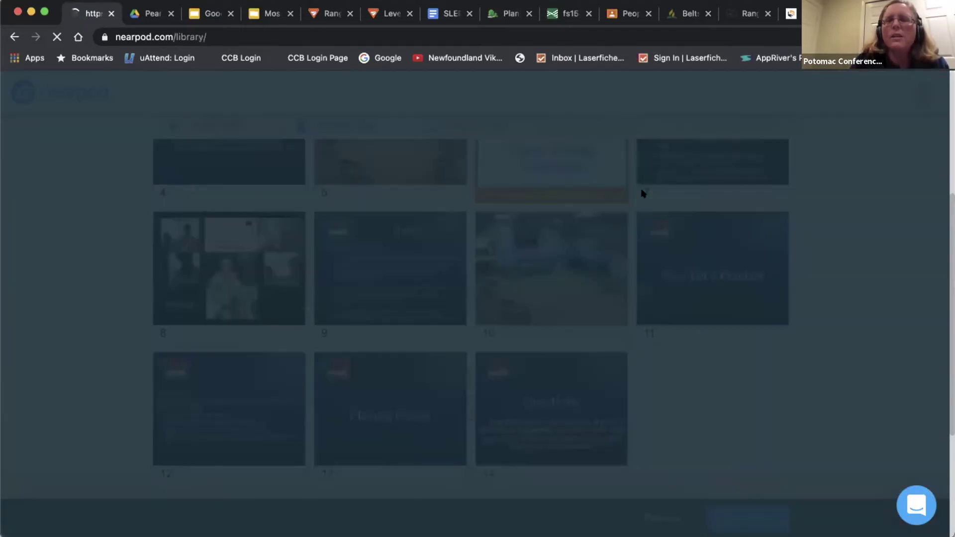